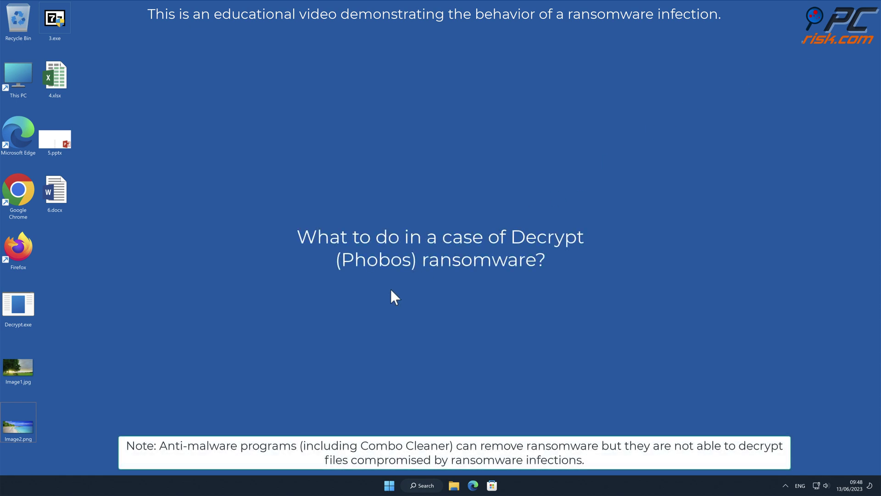
View Image2.png, then run Decrypt.exe as administrator and approve the UAC prompt
{"action": "double_click", "coordinate": [32, 417]}
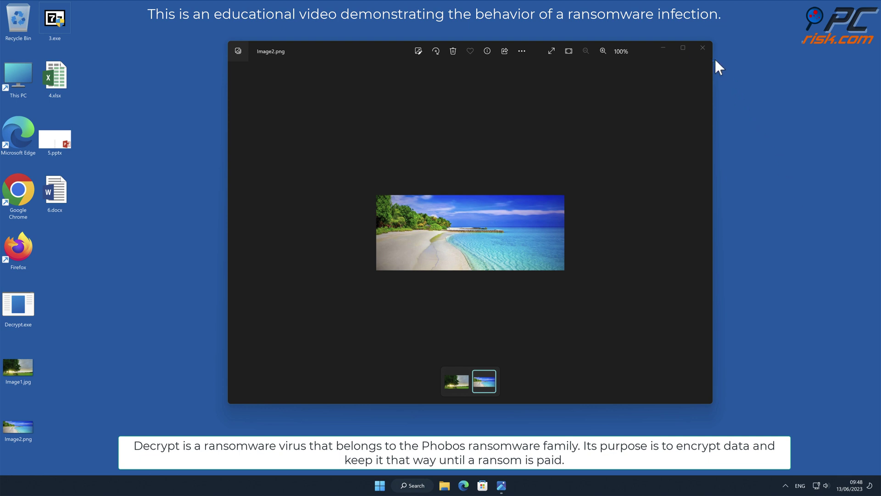
{"action": "left_click", "coordinate": [705, 48]}
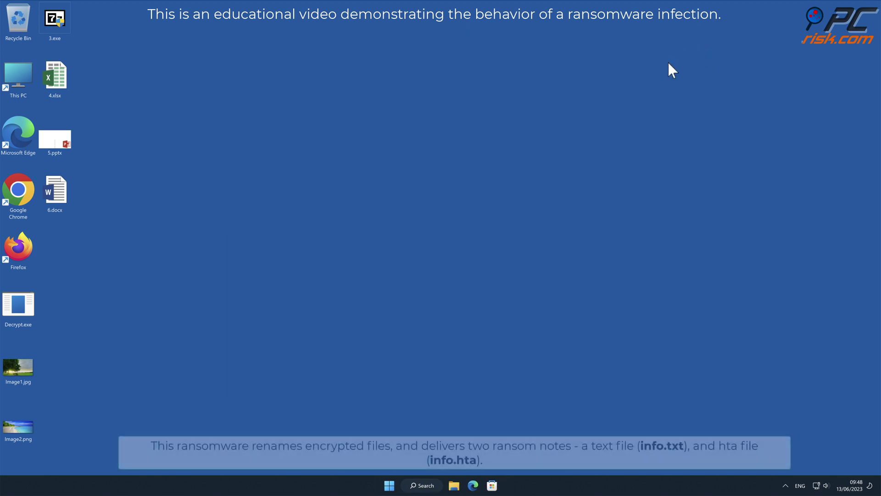
{"action": "right_click", "coordinate": [18, 307]}
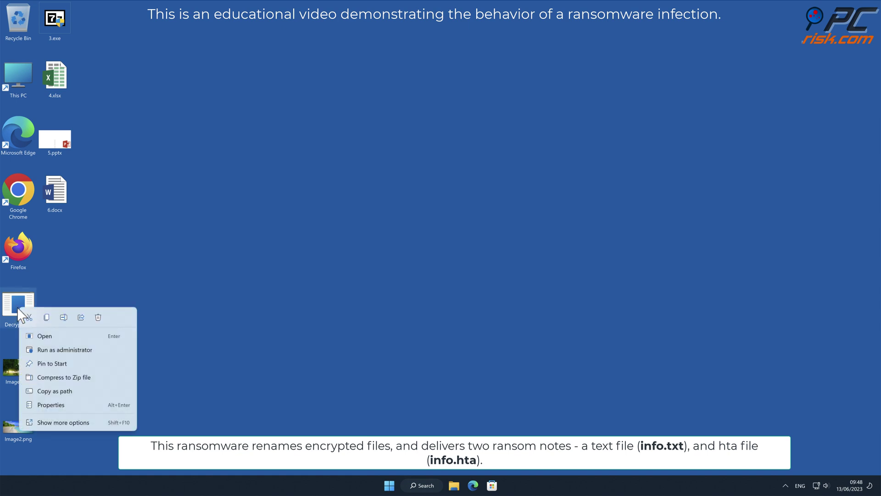
{"action": "left_click", "coordinate": [96, 351]}
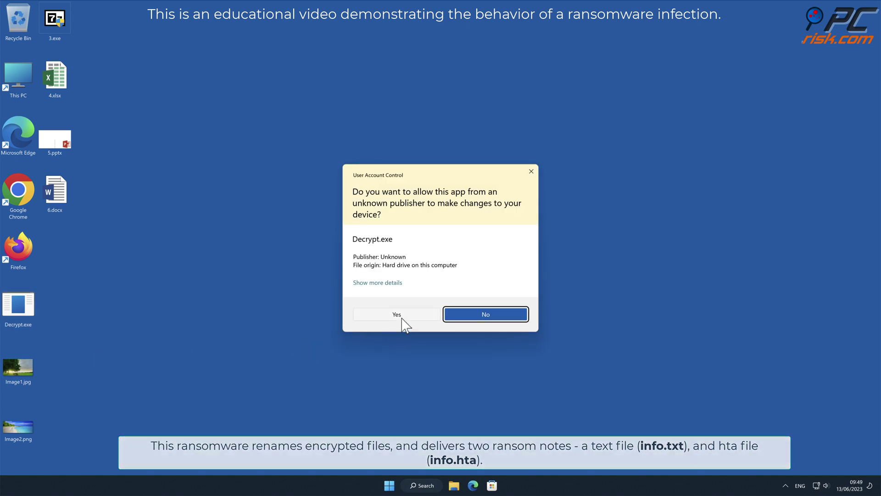
{"action": "left_click", "coordinate": [401, 317]}
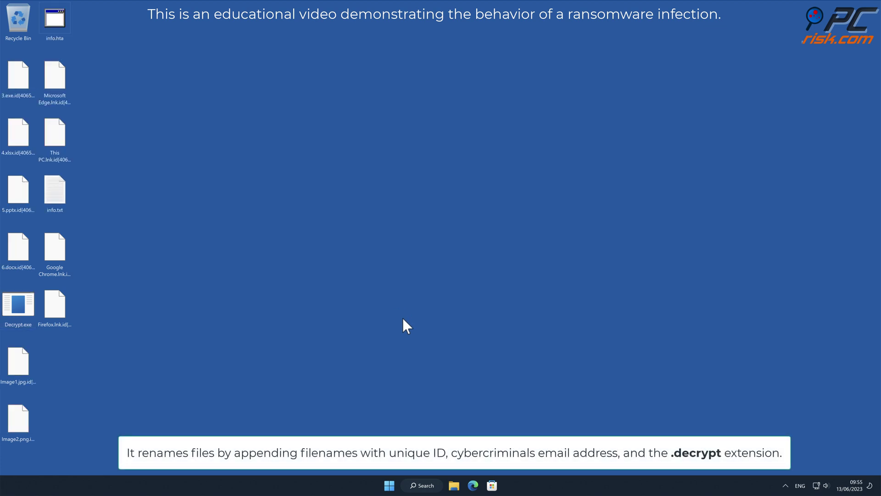
Select the info.txt note, clear the selection, then select the info.hta note
{"action": "left_click", "coordinate": [60, 195]}
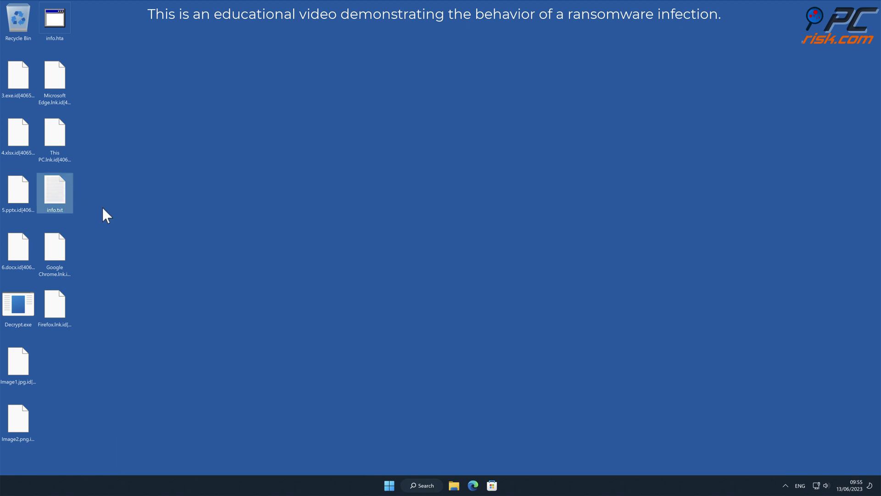
{"action": "left_click", "coordinate": [134, 219]}
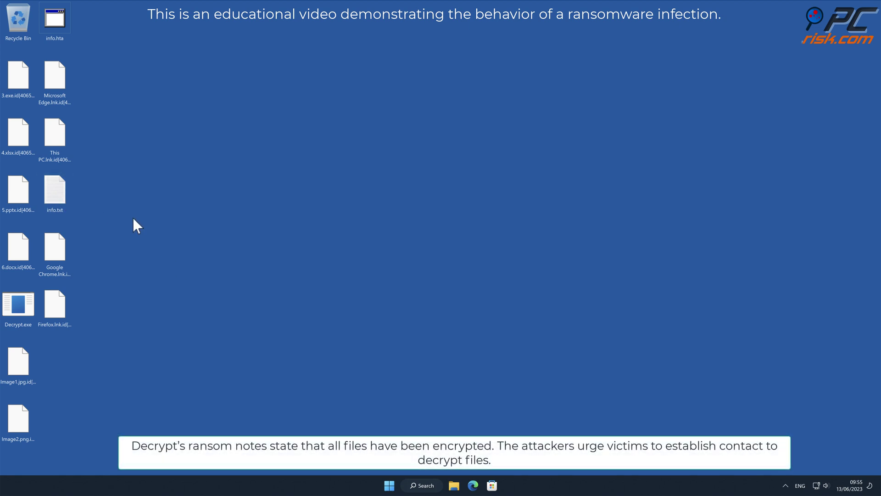
{"action": "left_click", "coordinate": [51, 37]}
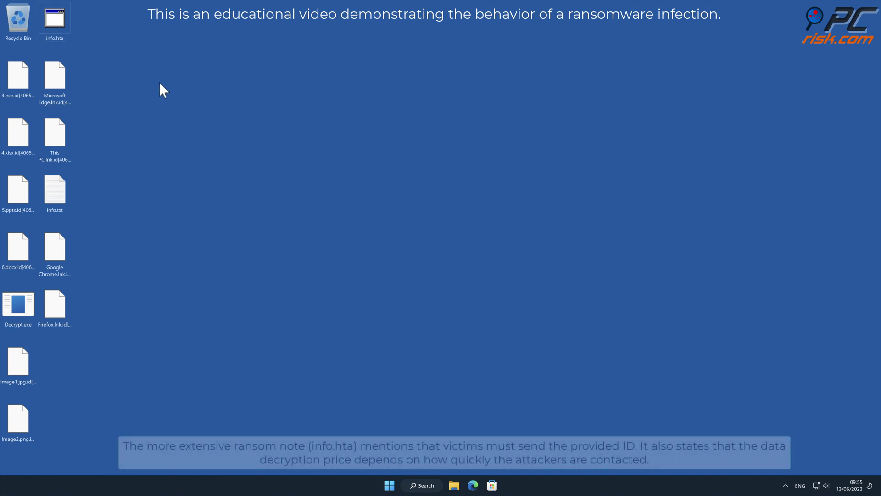
Open info.hta and shrink the full-screen ransom note to a smaller window
{"action": "double_click", "coordinate": [52, 29]}
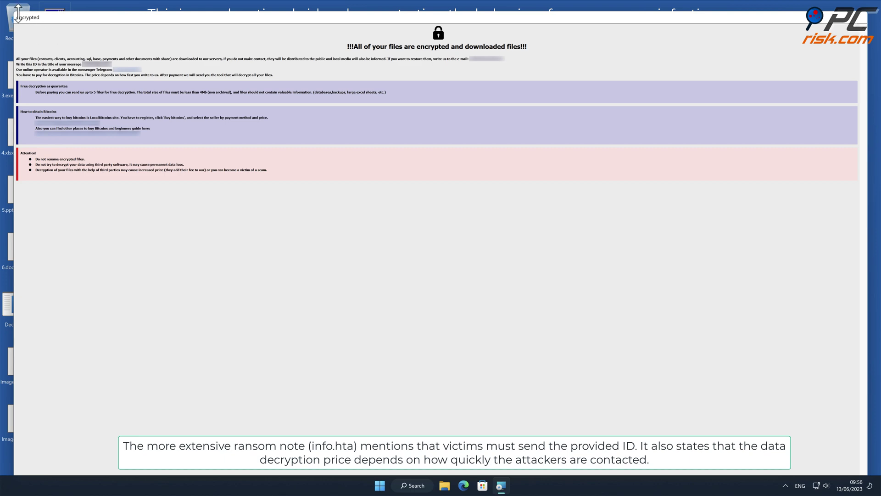
{"action": "left_click_drag", "start_coordinate": [18, 12], "coordinate": [288, 116]}
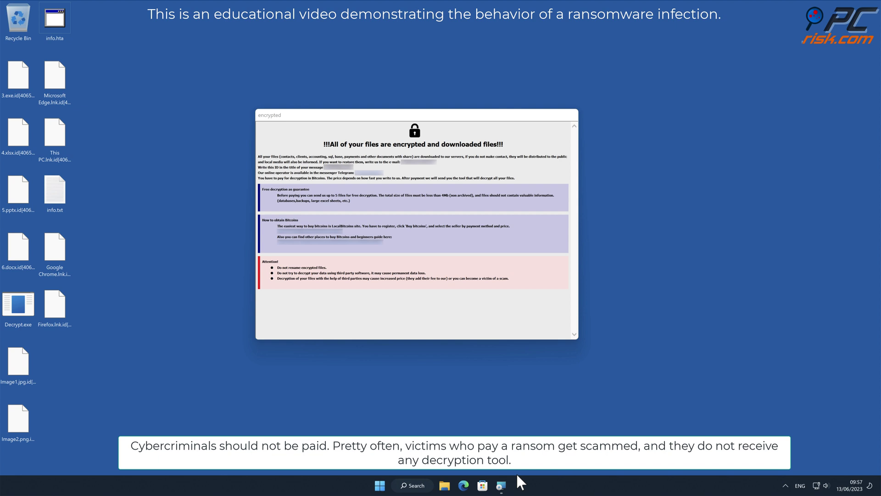
Close the ransom note window and launch Firefox
{"action": "right_click", "coordinate": [502, 488]}
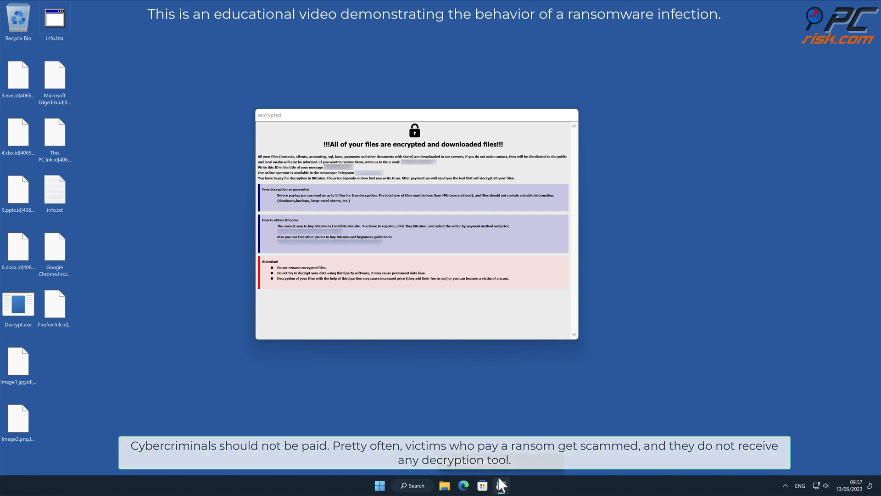
{"action": "left_click", "coordinate": [499, 467]}
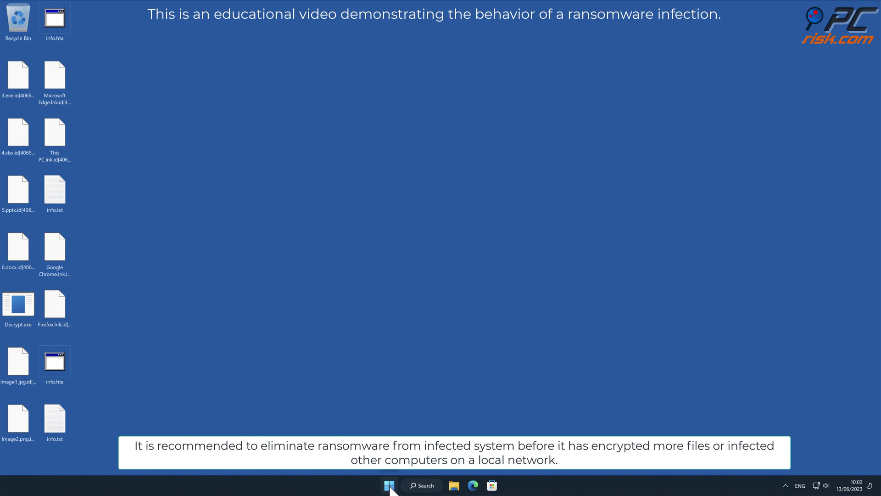
{"action": "left_click", "coordinate": [390, 487]}
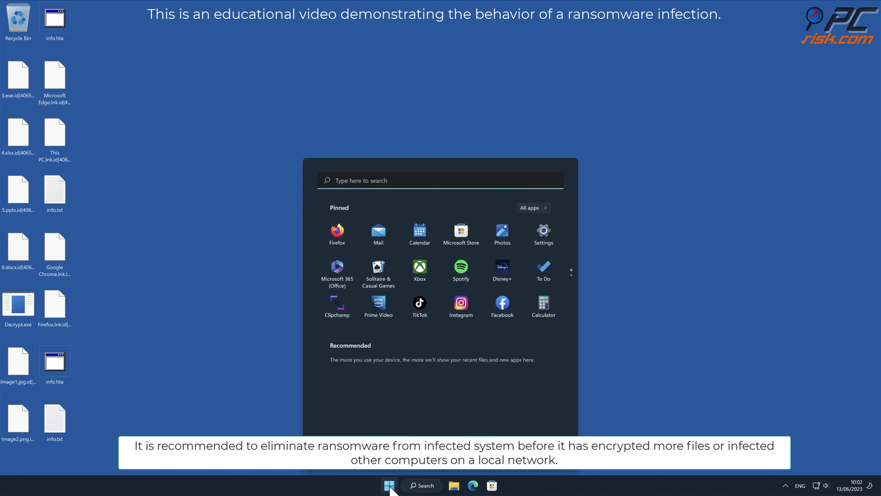
{"action": "left_click", "coordinate": [339, 232]}
{"action": "left_click", "coordinate": [306, 65]}
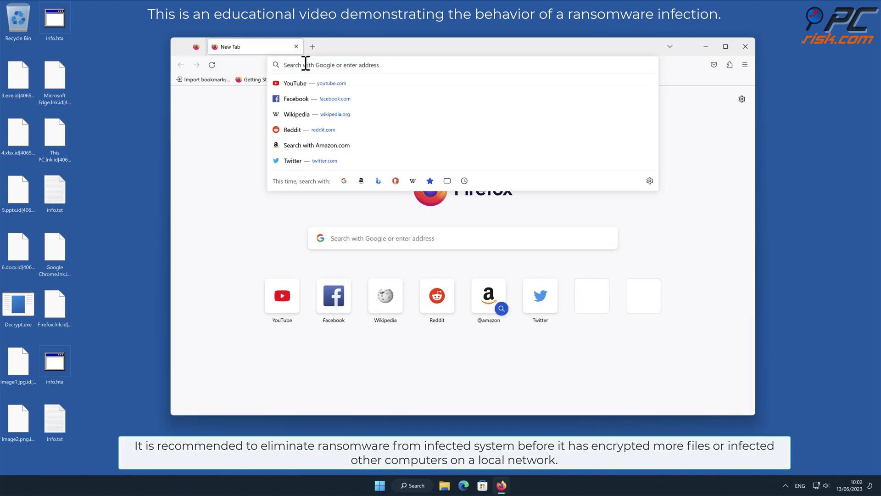
{"action": "type", "text": "w"}
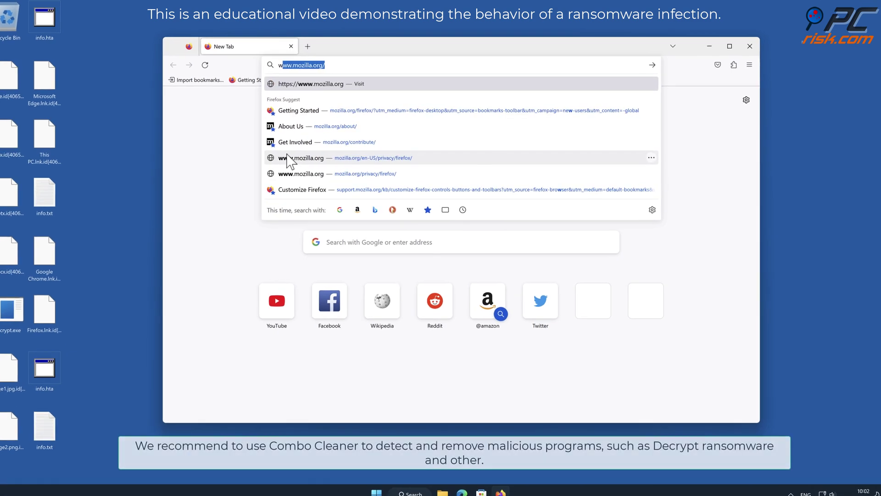
{"action": "type", "text": "ww.combocleaner.com"}
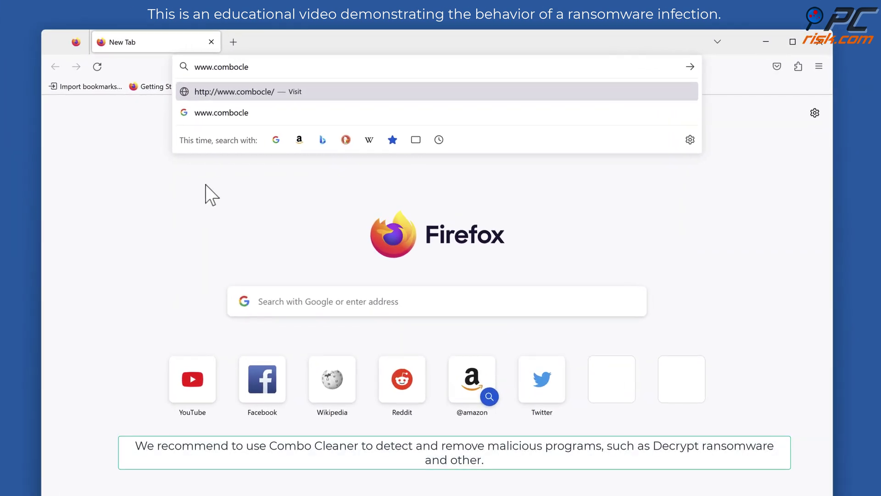
{"action": "key", "text": "Return"}
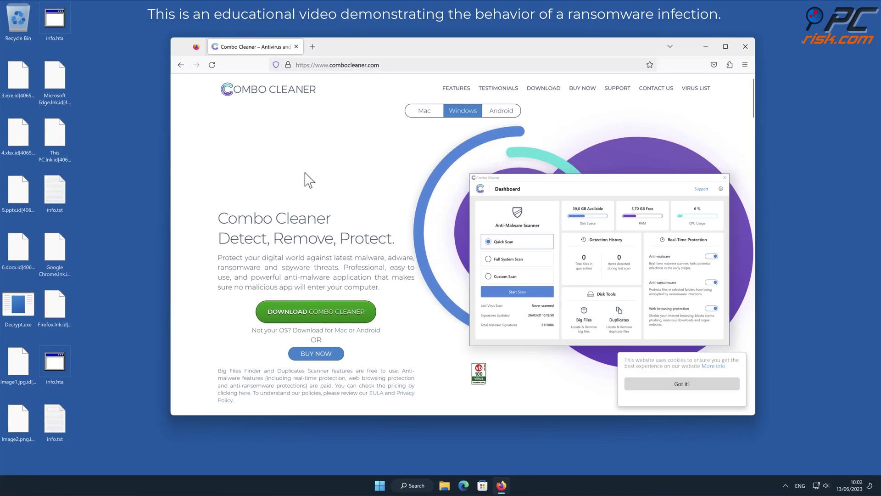
{"action": "left_click", "coordinate": [371, 314]}
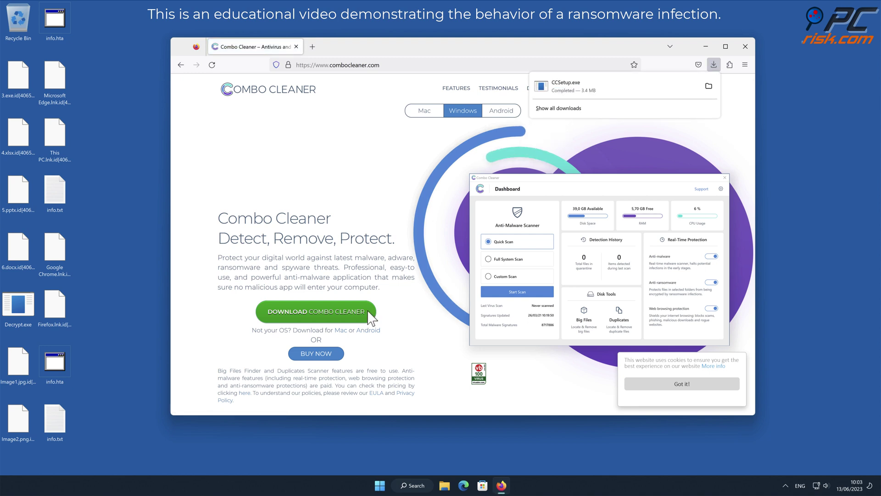
Run CCSetup.exe, approve UAC, and install Combo Cleaner to the default folder
{"action": "left_click", "coordinate": [586, 92]}
{"action": "left_click", "coordinate": [431, 293]}
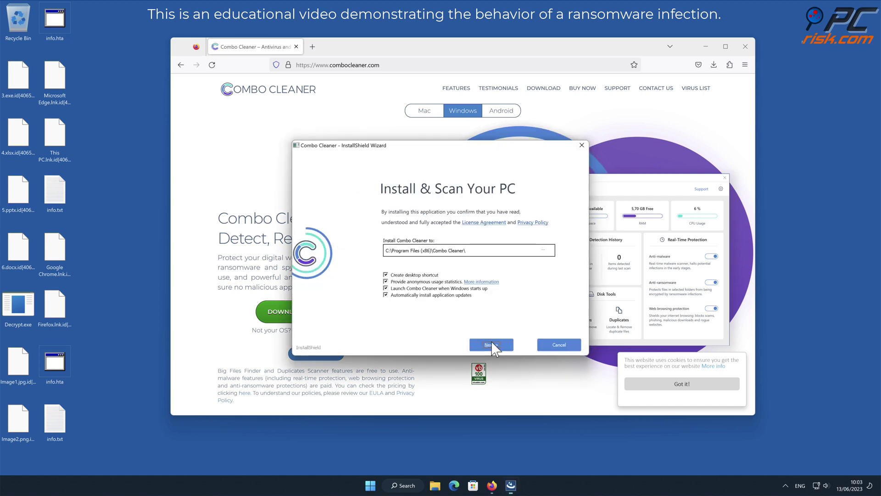
{"action": "left_click", "coordinate": [491, 343]}
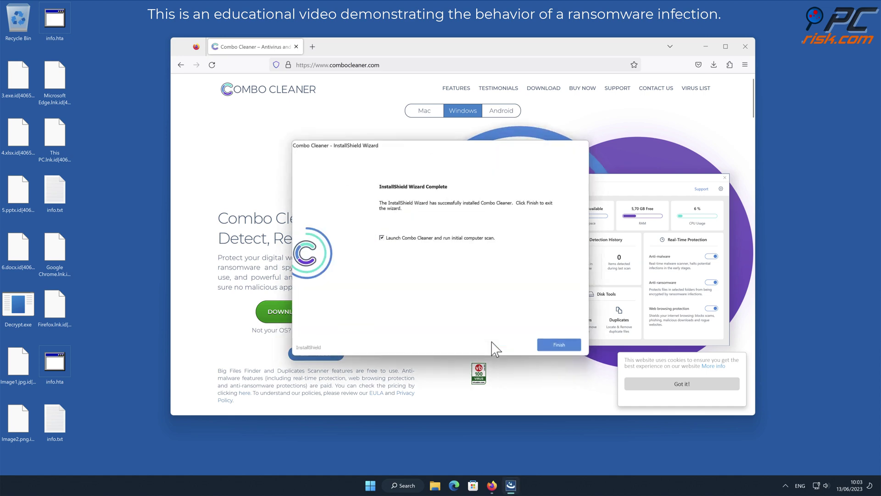
{"action": "left_click", "coordinate": [568, 346]}
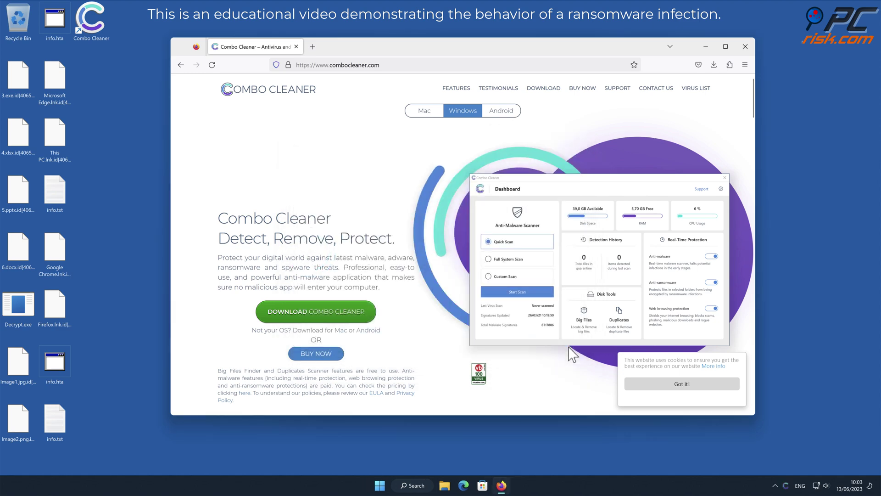
Close Firefox, activate Combo Cleaner with a key, and quarantine all four Trojan.Ransom.PHU detections
{"action": "left_click", "coordinate": [746, 47]}
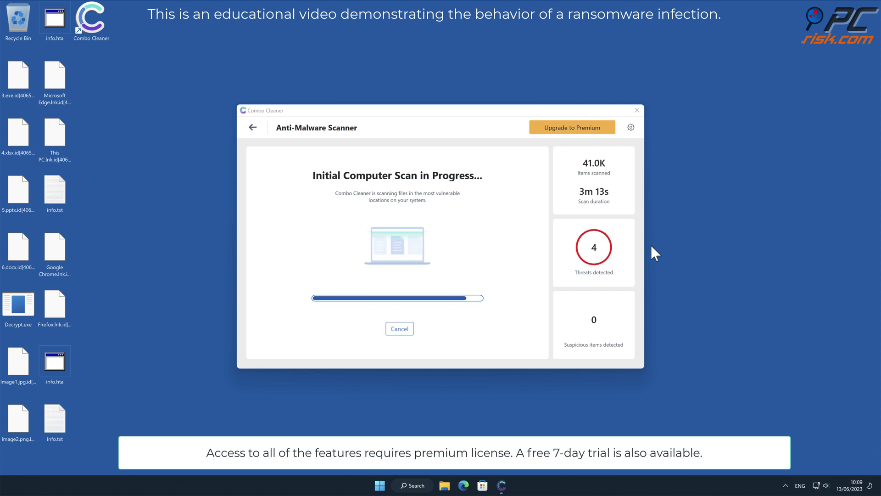
{"action": "left_click", "coordinate": [623, 350]}
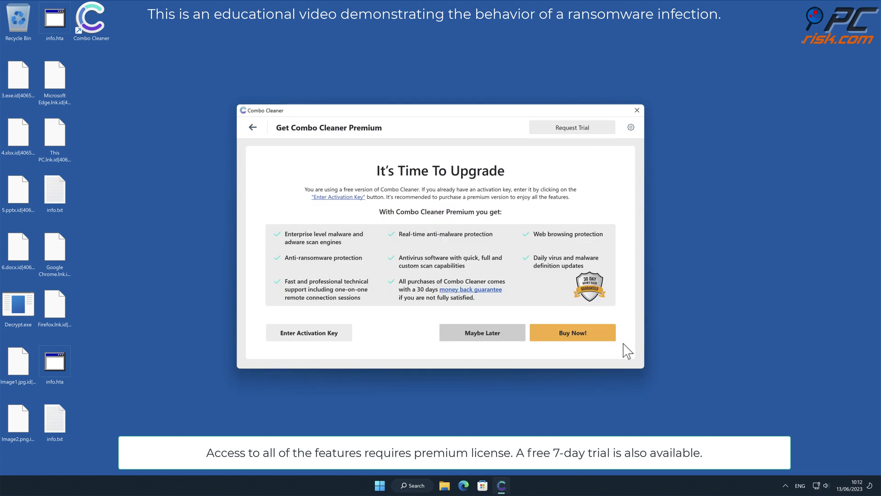
{"action": "left_click", "coordinate": [336, 333]}
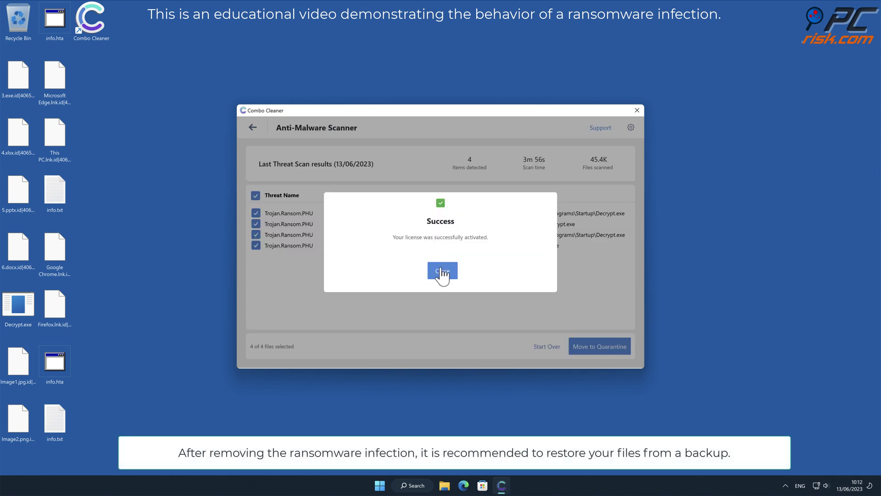
{"action": "left_click", "coordinate": [442, 272]}
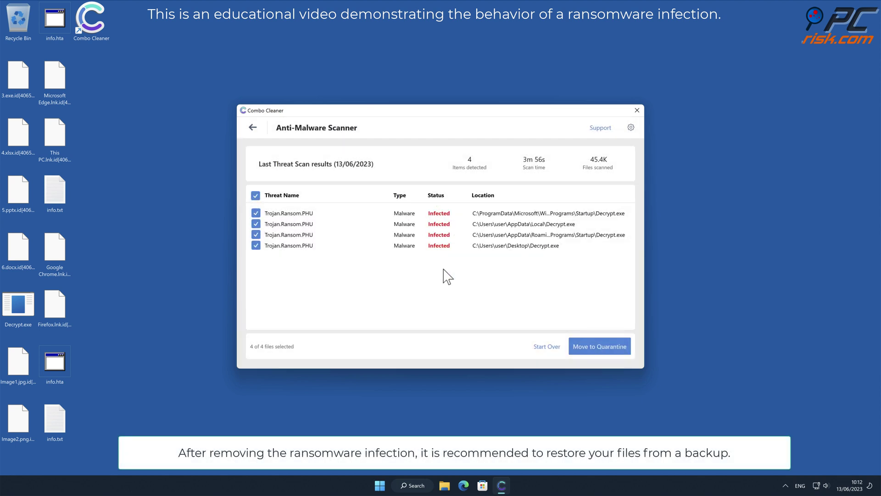
{"action": "left_click", "coordinate": [613, 350]}
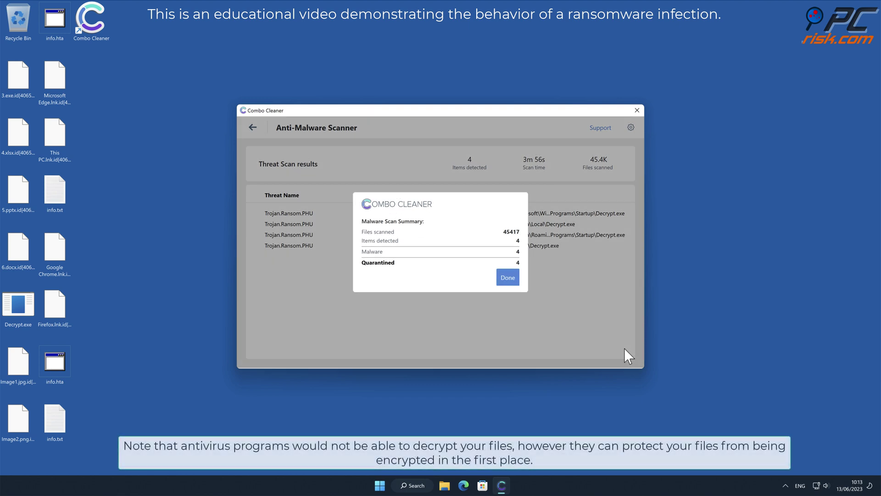
{"action": "left_click", "coordinate": [508, 277]}
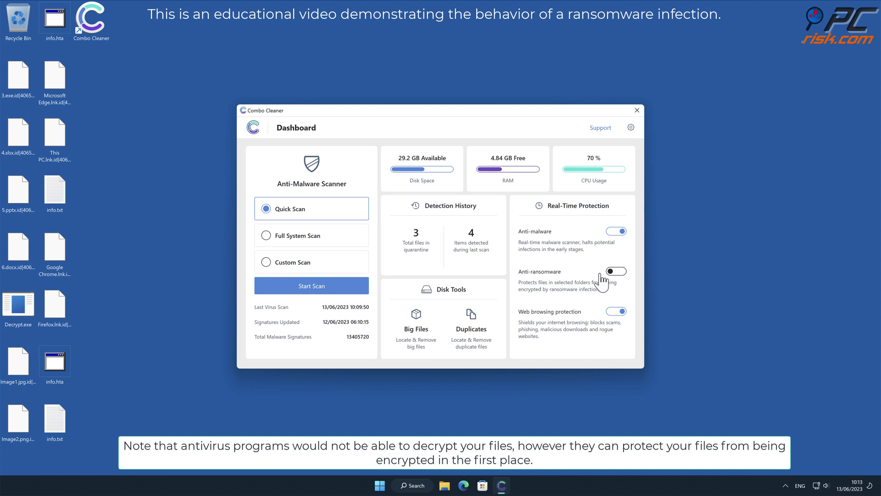
Add the Desktop folder to anti-ransomware protection, then close Combo Cleaner
{"action": "left_click", "coordinate": [615, 273]}
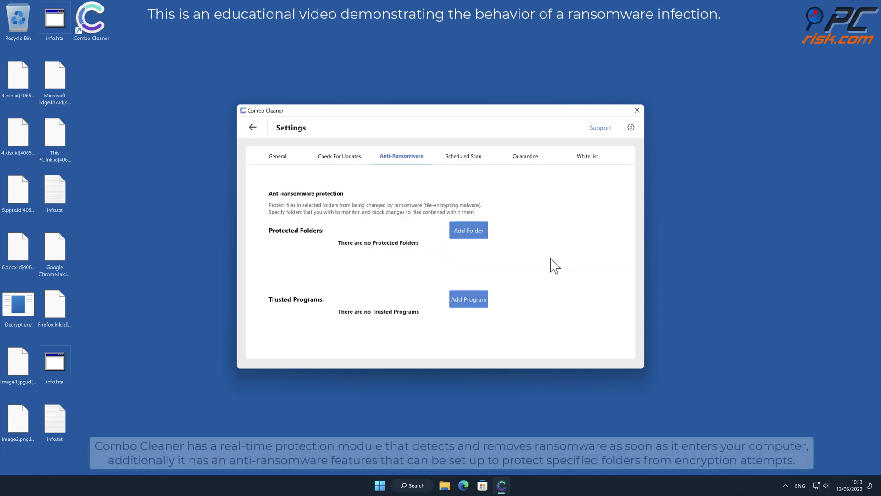
{"action": "left_click", "coordinate": [479, 233]}
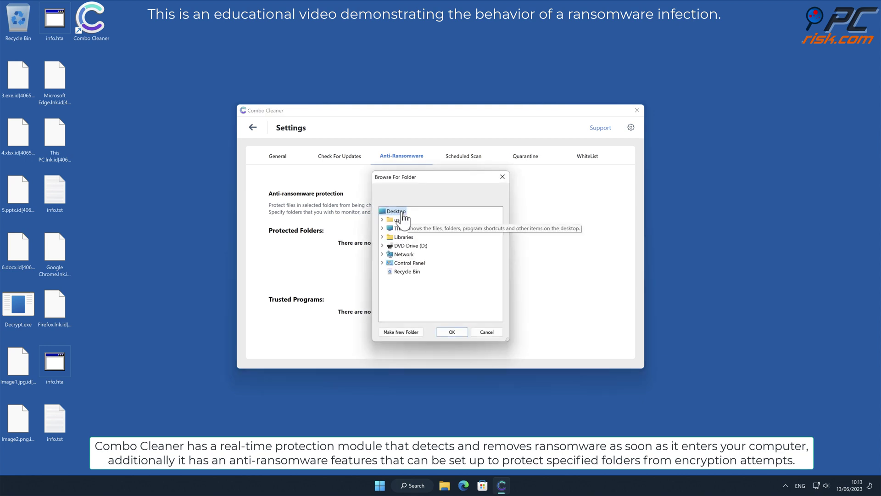
{"action": "left_click", "coordinate": [452, 332]}
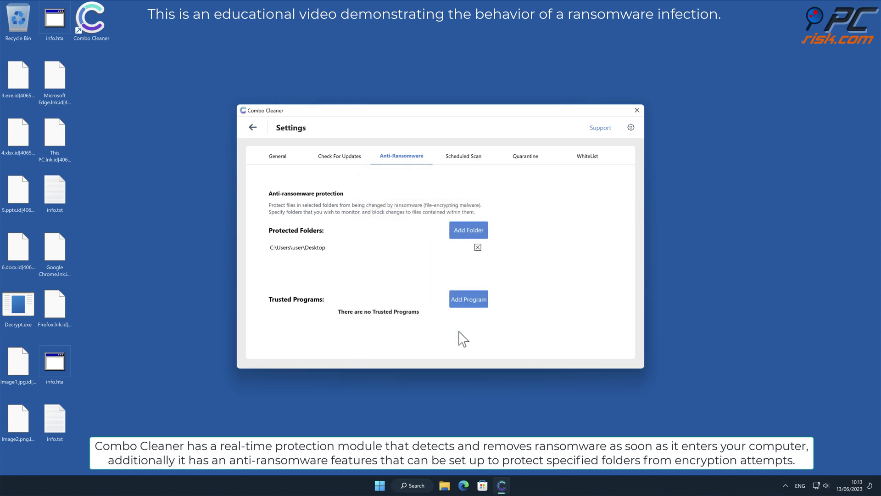
{"action": "left_click", "coordinate": [253, 129]}
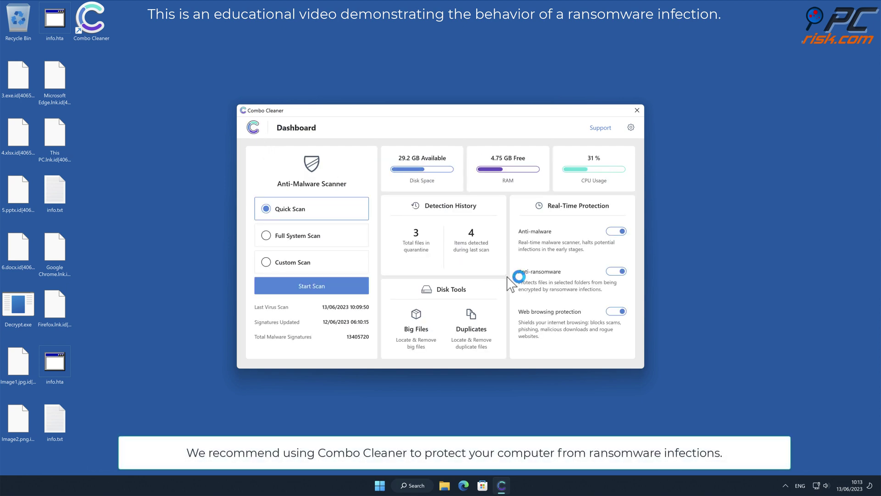
{"action": "left_click", "coordinate": [635, 114]}
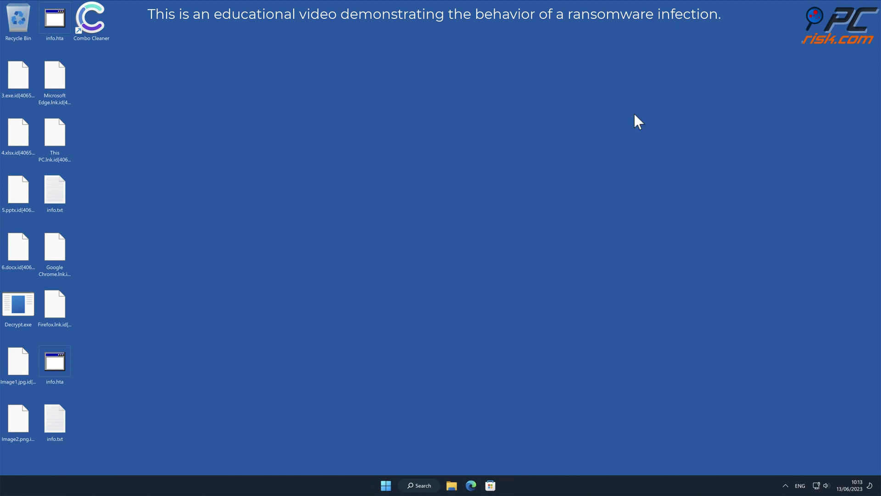